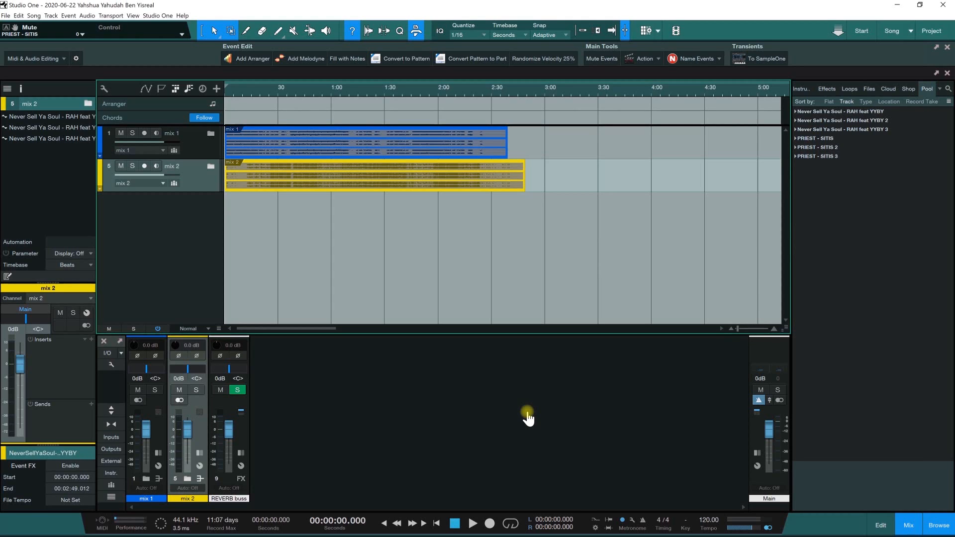
left_click(193, 136)
left_click(201, 186)
left_click(199, 150)
left_click(200, 179)
left_click(202, 150)
left_click(199, 178)
left_click(198, 151)
left_click(198, 172)
left_click(199, 133)
left_click(199, 168)
left_click(198, 151)
left_click(198, 174)
left_click(197, 157)
left_click(196, 174)
left_click(198, 152)
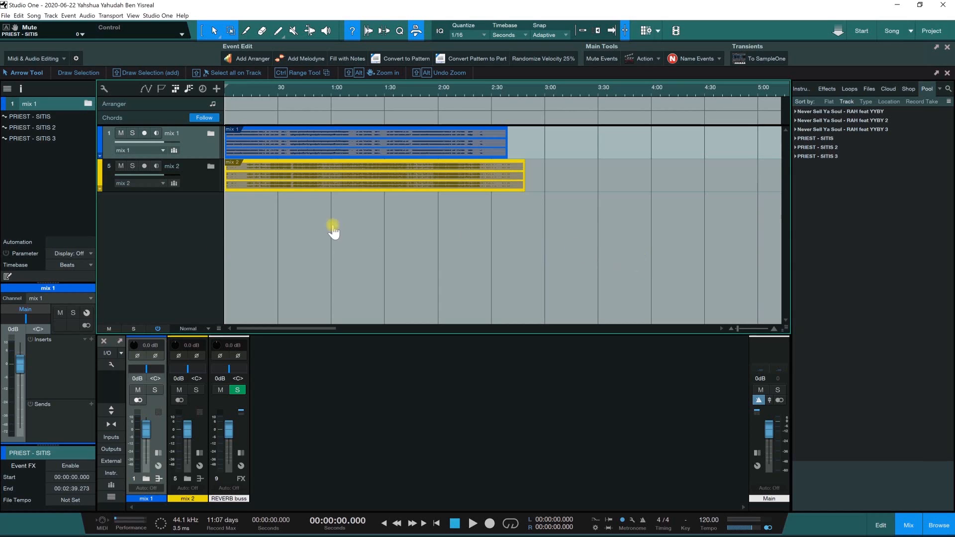
left_click(199, 160)
left_click(199, 145)
left_click(195, 173)
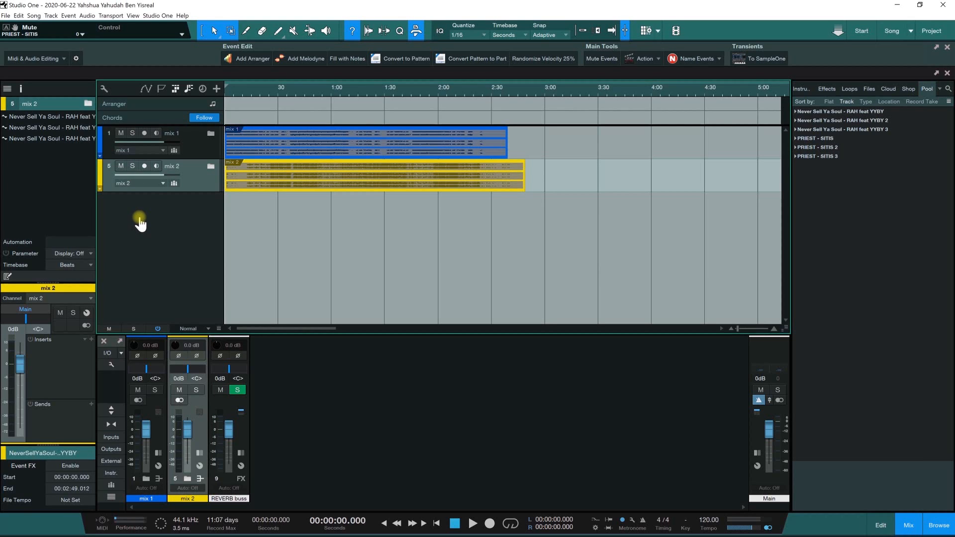
left_click(204, 144)
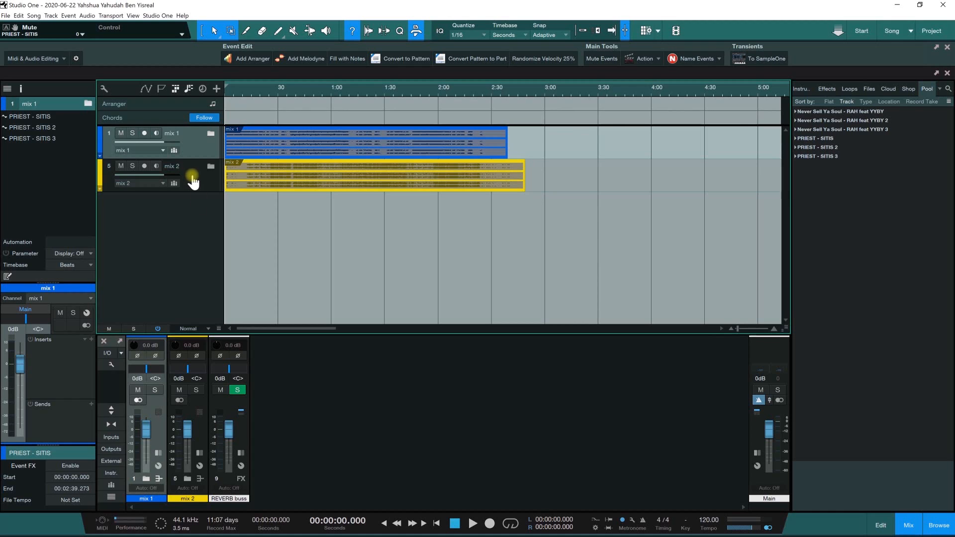
Expand the mix 1 folder and select its three PRIEST - SITIS channels in the mixer
left_click(146, 478)
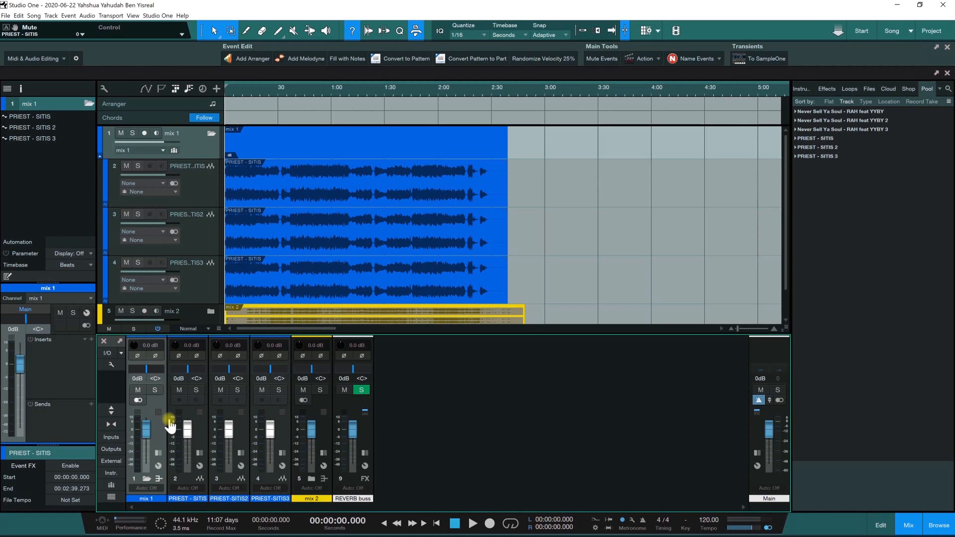
left_click(196, 427)
left_click(242, 426, "ctrl")
left_click(275, 427, "ctrl")
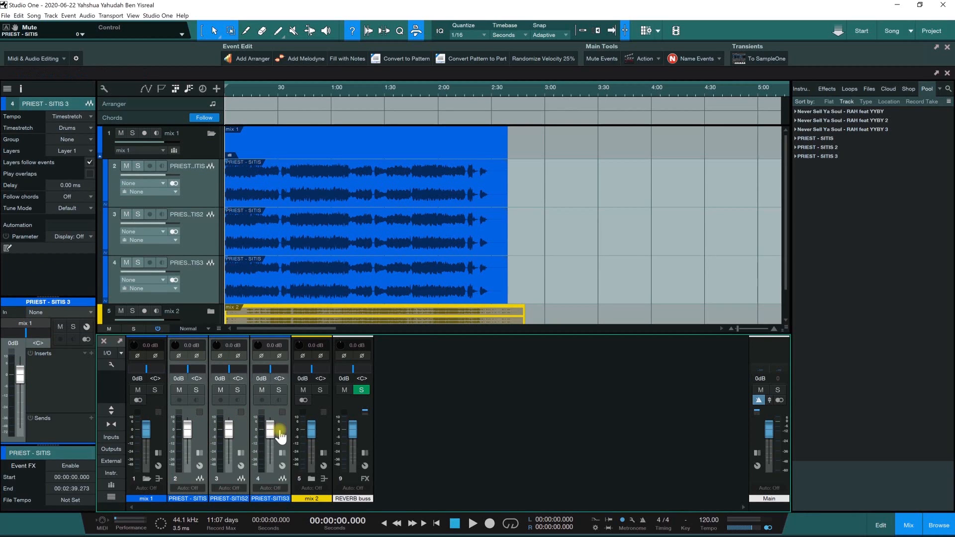
right_click(279, 432)
left_click(561, 427)
Check the bus channel options of the mix 1 folder track and collapse the folder
left_click(158, 151)
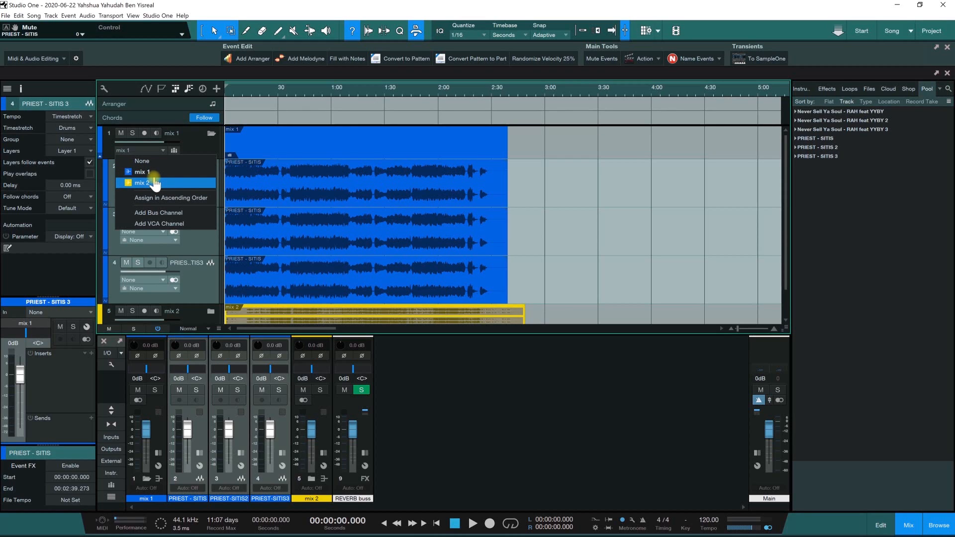
left_click(173, 152)
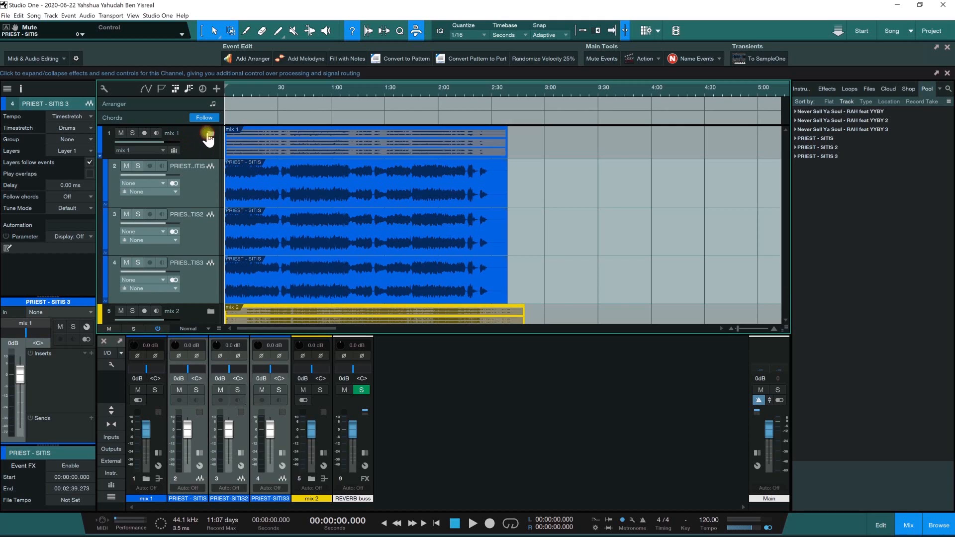
left_click(209, 135)
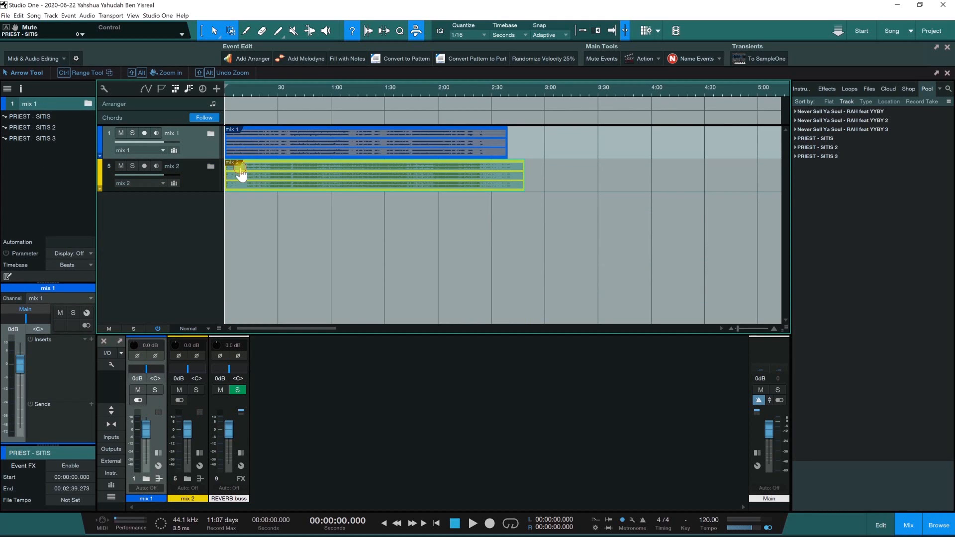
Expand both the mix 2 and mix 1 folders to show their individual tracks
left_click(187, 478)
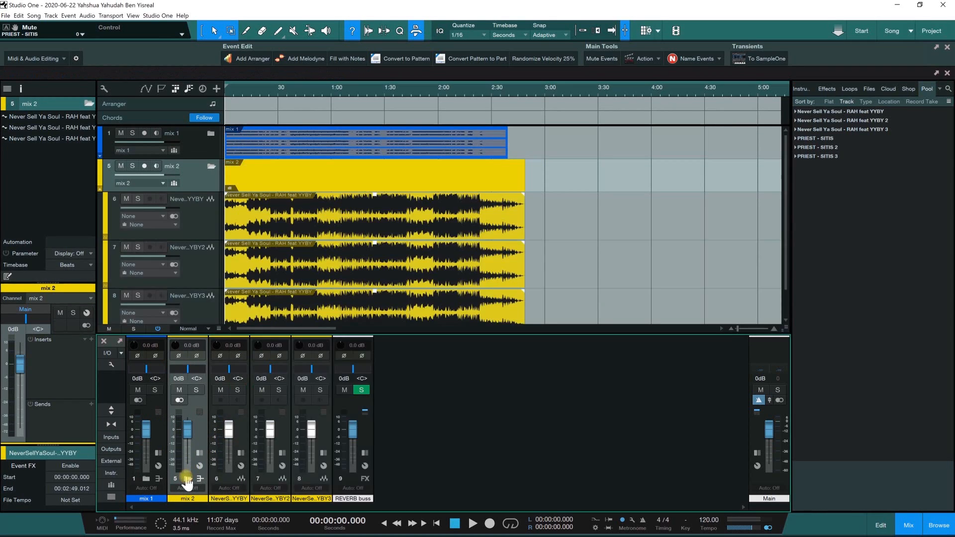
left_click(147, 479)
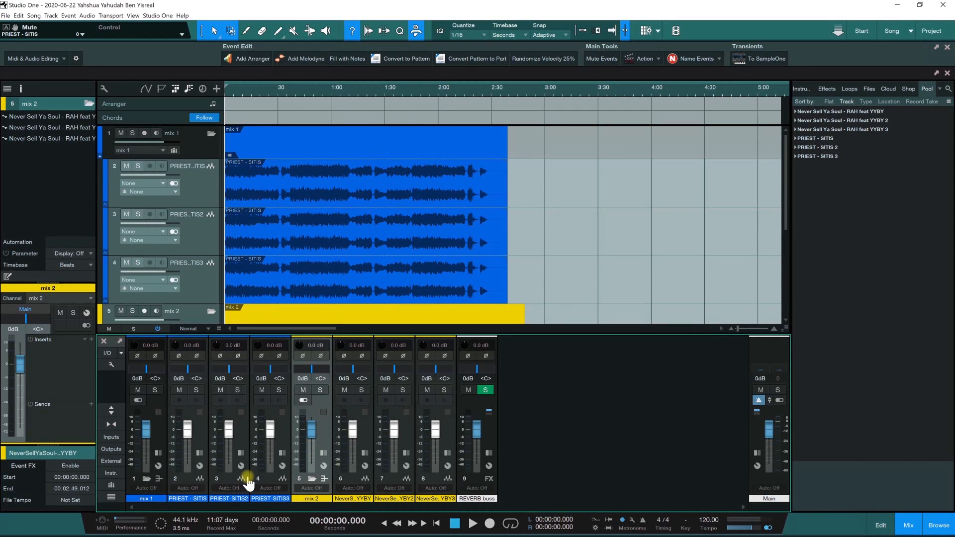
scroll(277, 256, "down", 3)
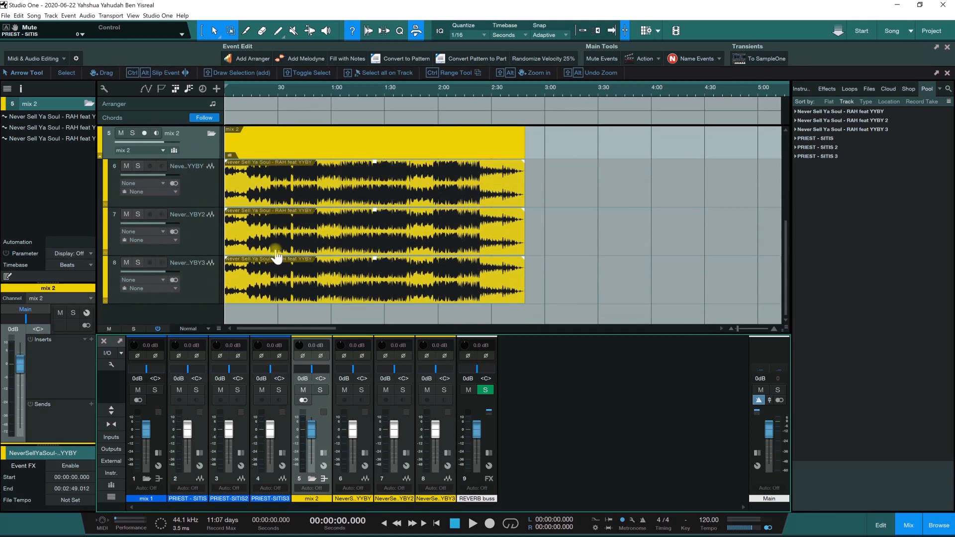
Mute the first track in the mix 2 folder, switch the whole folder's mute on and off, and leave the folder collapsed
left_click(126, 165)
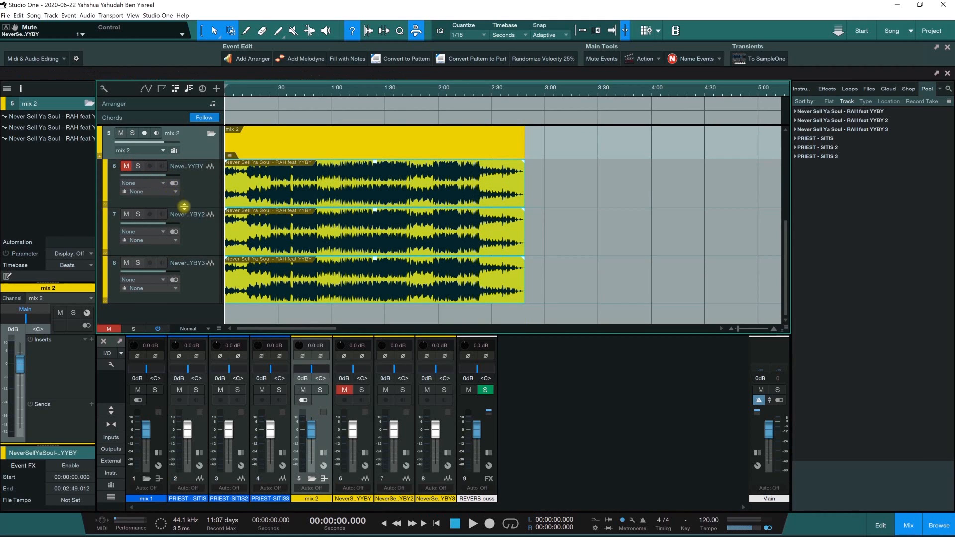
left_click(210, 137)
left_click(121, 279)
left_click(210, 280)
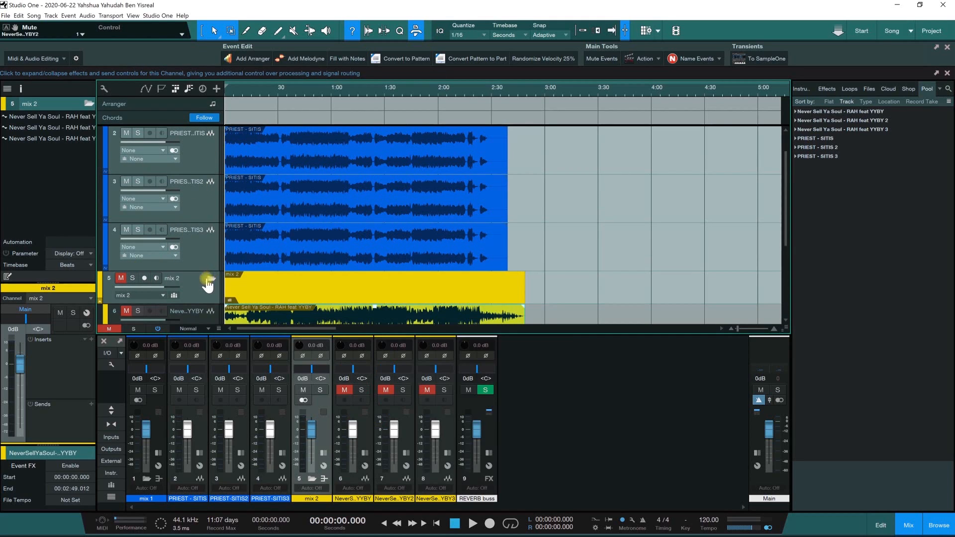
left_click(121, 279)
left_click(211, 279)
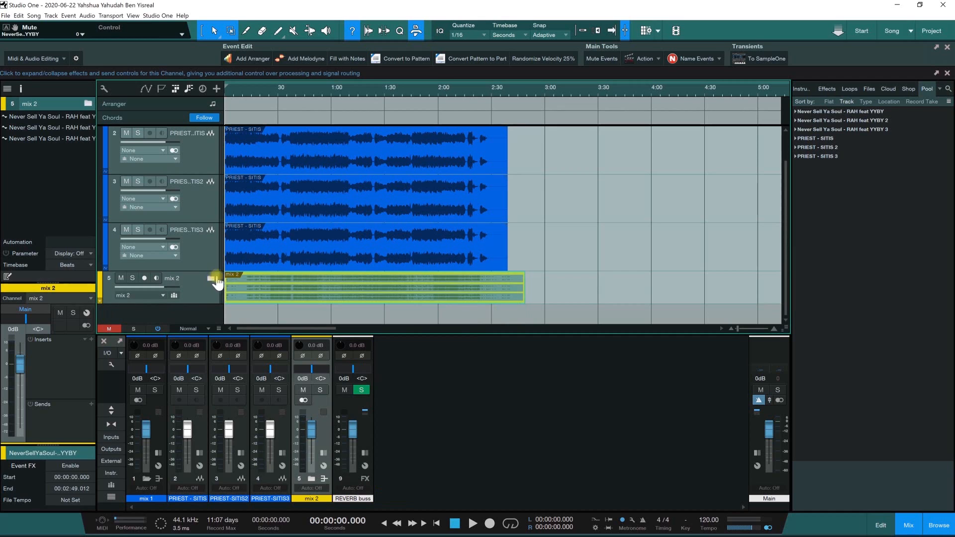
scroll(249, 256, "up", 1)
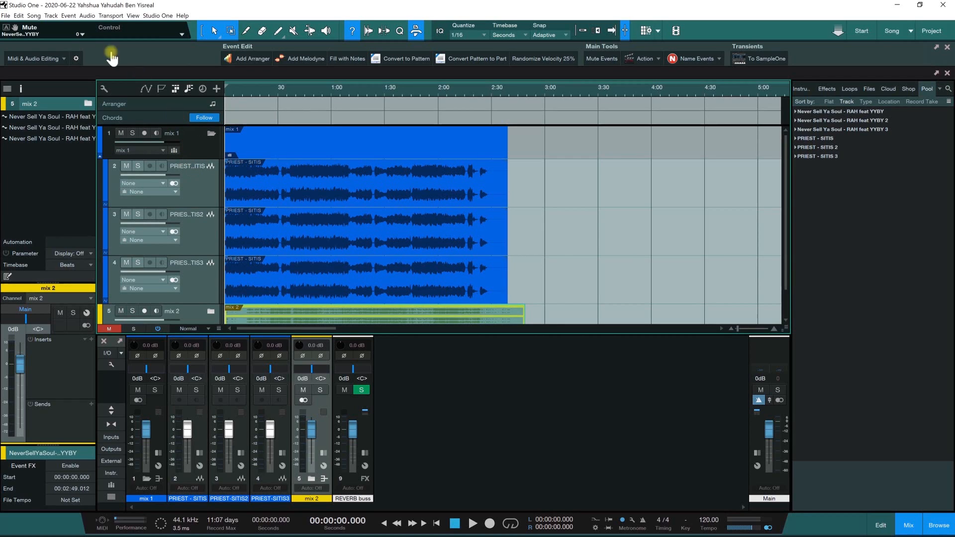
Add the song to a new project stored on the Desktop and update its mastering file
left_click(32, 16)
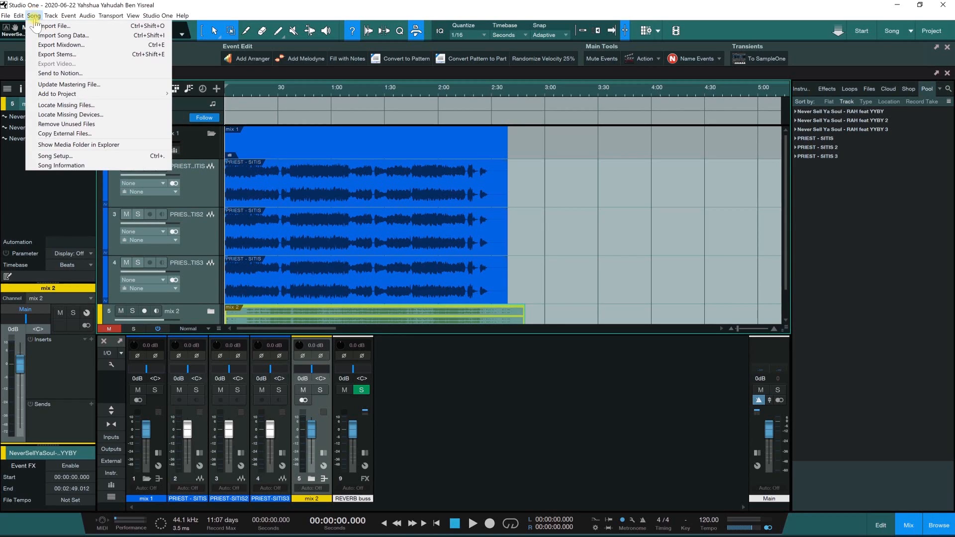
mouse_move(65, 94)
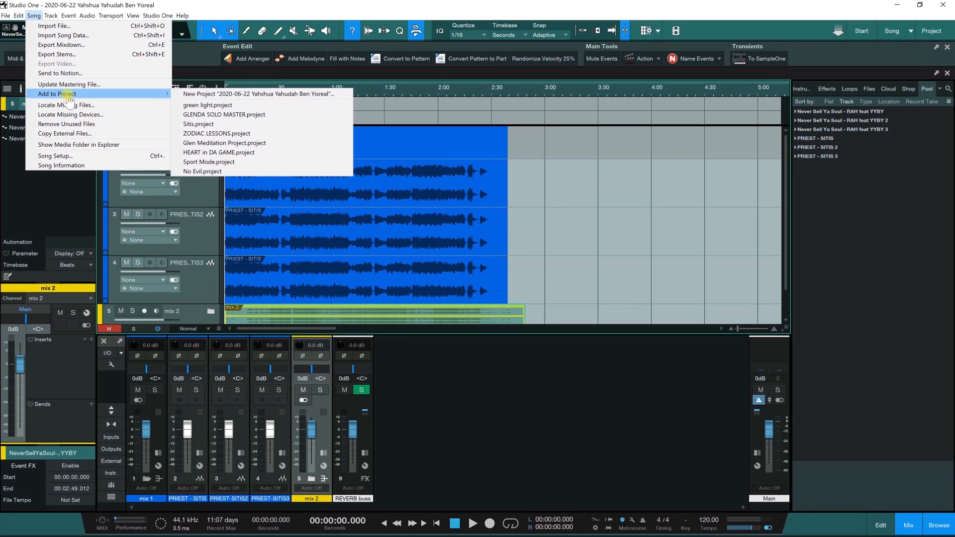
left_click(252, 94)
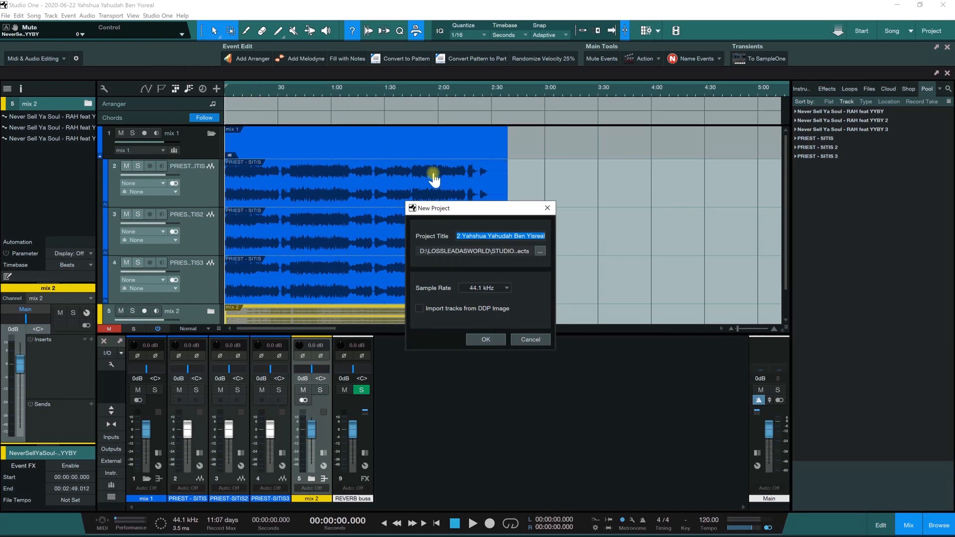
left_click(541, 251)
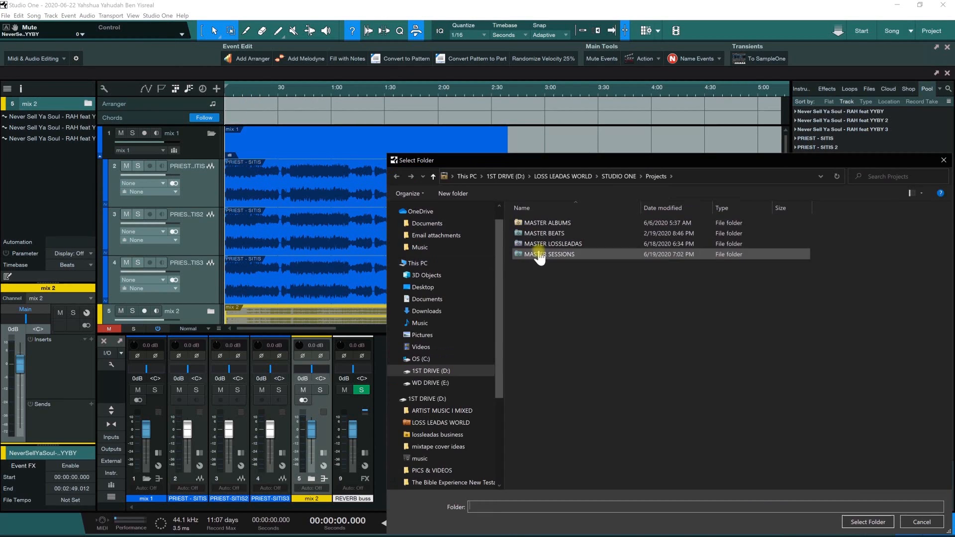
left_click(439, 287)
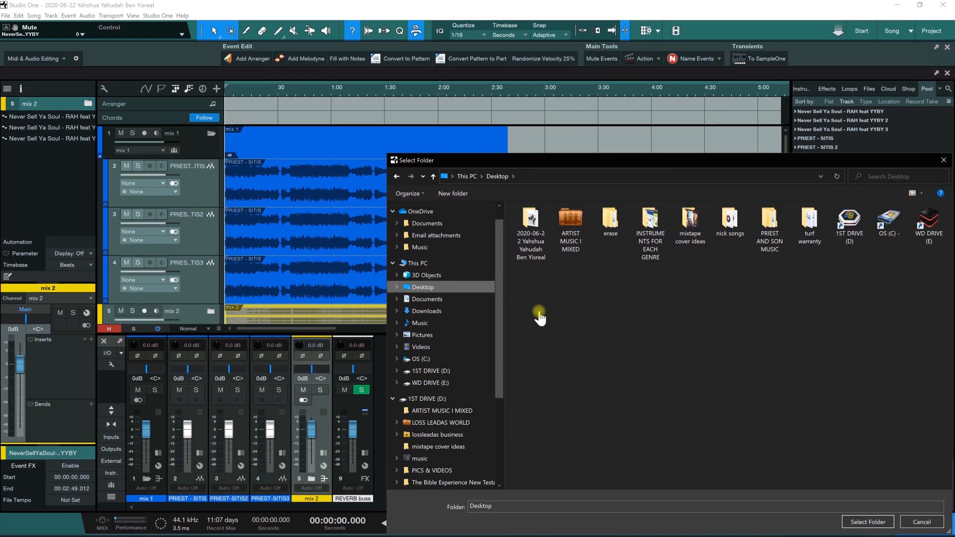
left_click(865, 522)
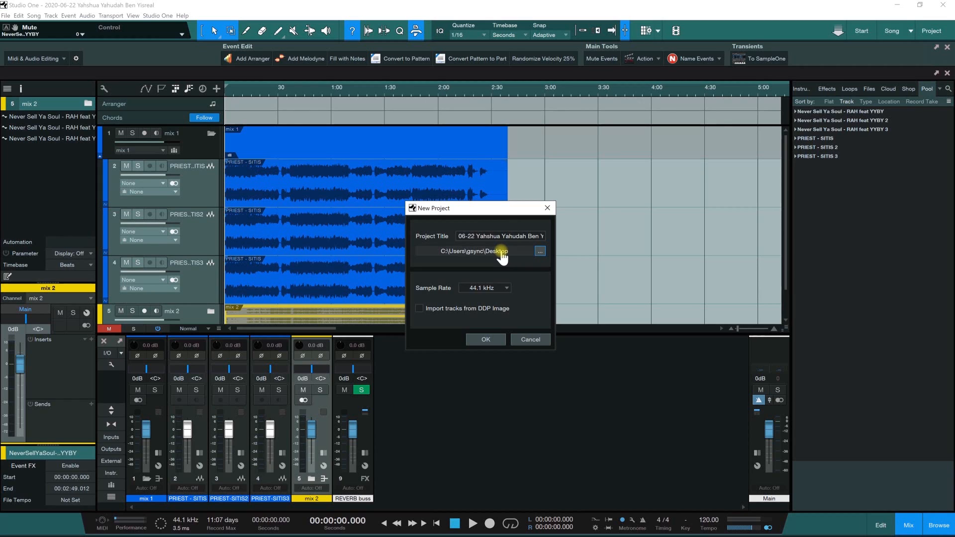
left_click(482, 339)
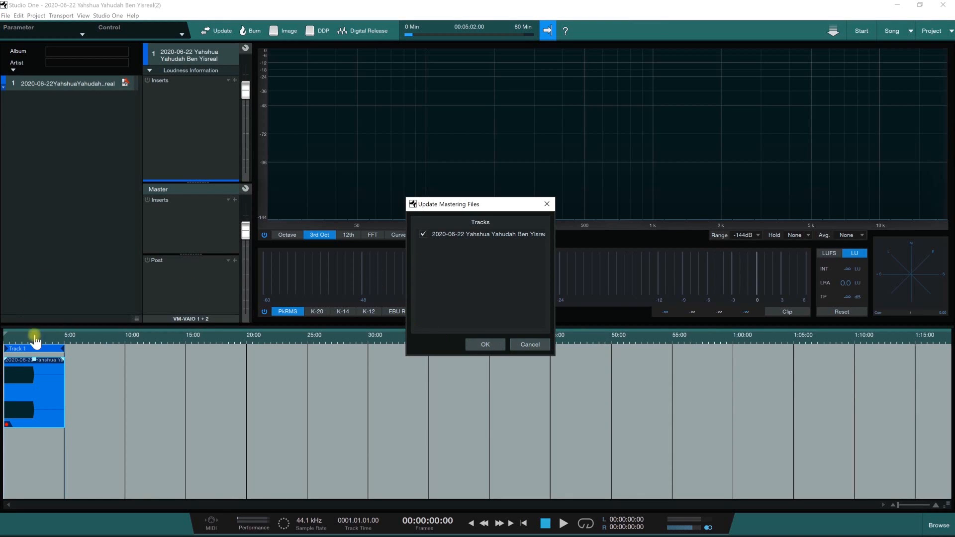
left_click(484, 346)
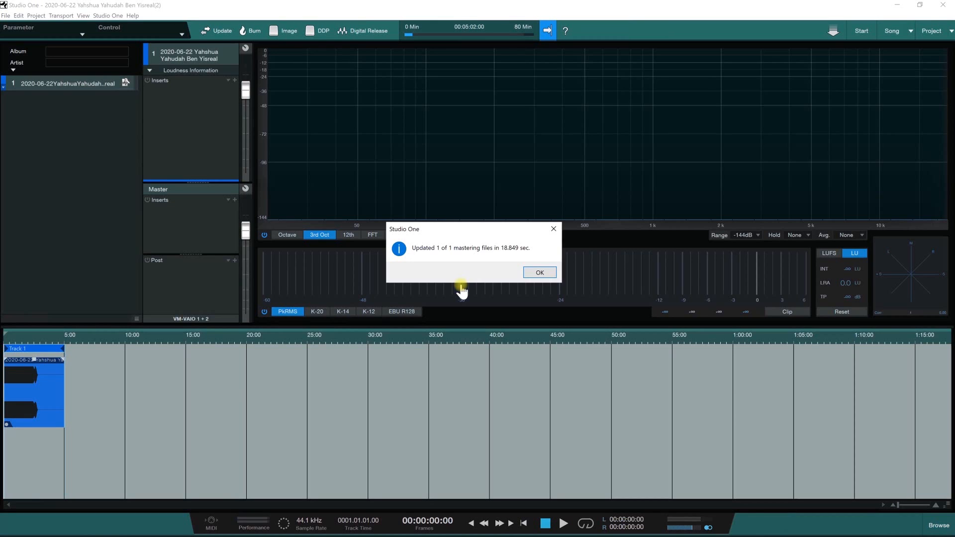
left_click(540, 273)
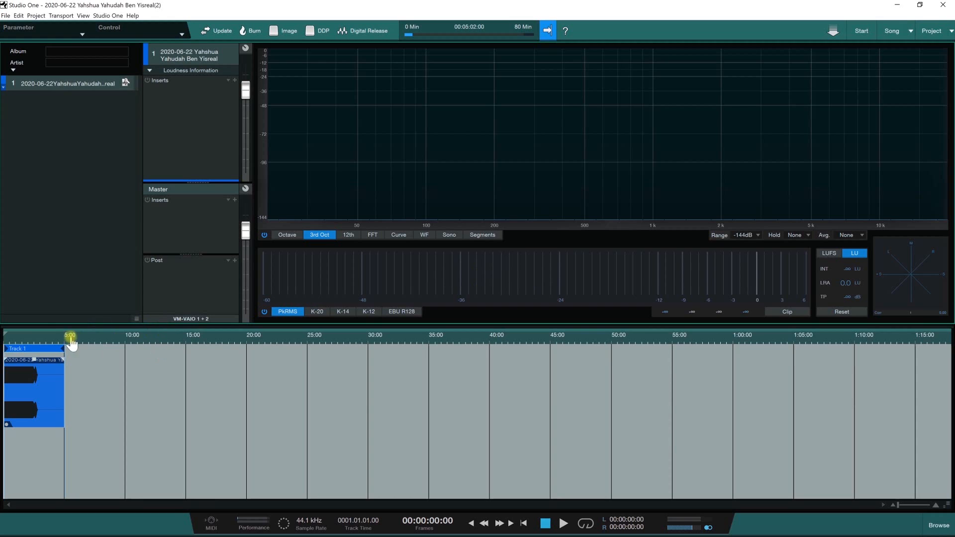
Trim the silent tail from the end of the mastering track so it ends at about 2:54
left_click_drag(11, 335, 17, 344)
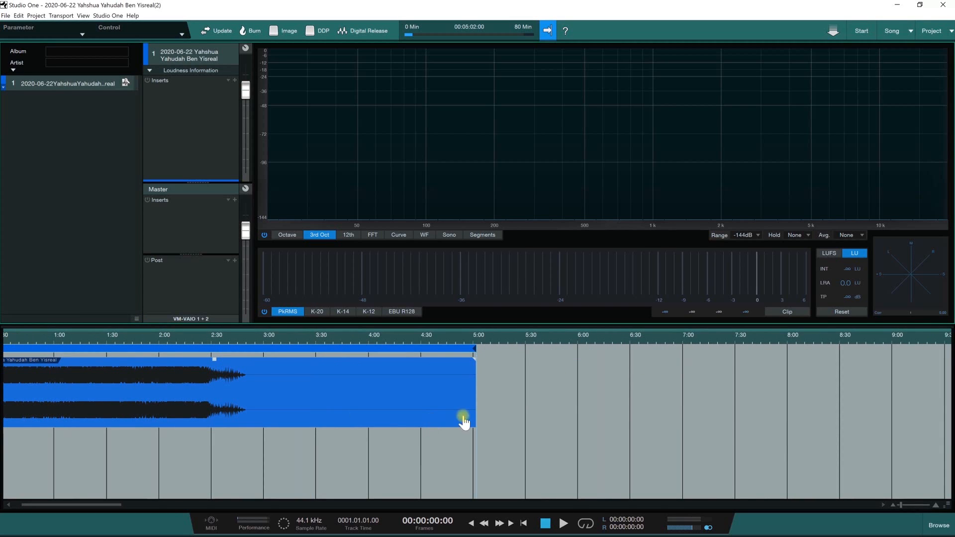
left_click_drag(475, 407, 255, 420)
left_click_drag(475, 349, 251, 371)
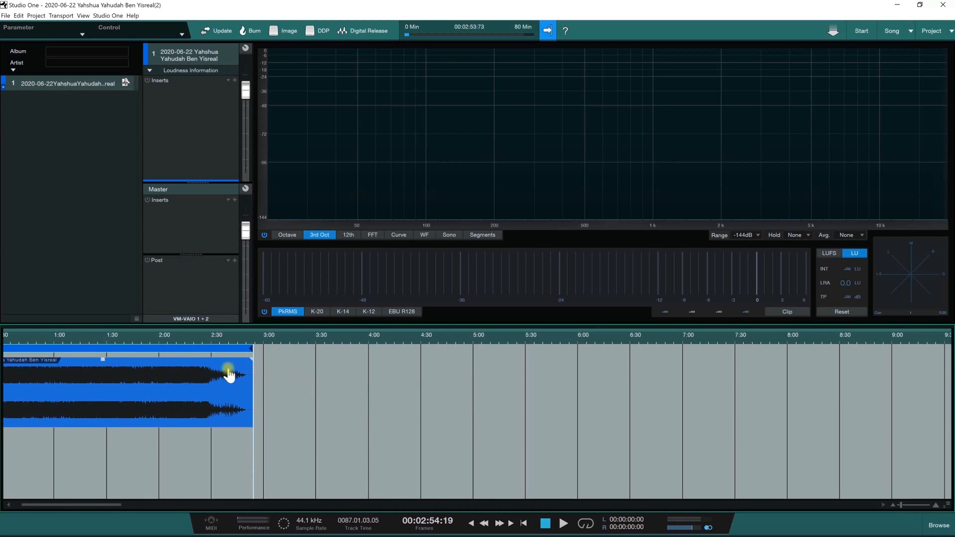
Expand the mastering track's metadata details and color the track yellow
left_click(4, 87)
left_click(4, 86)
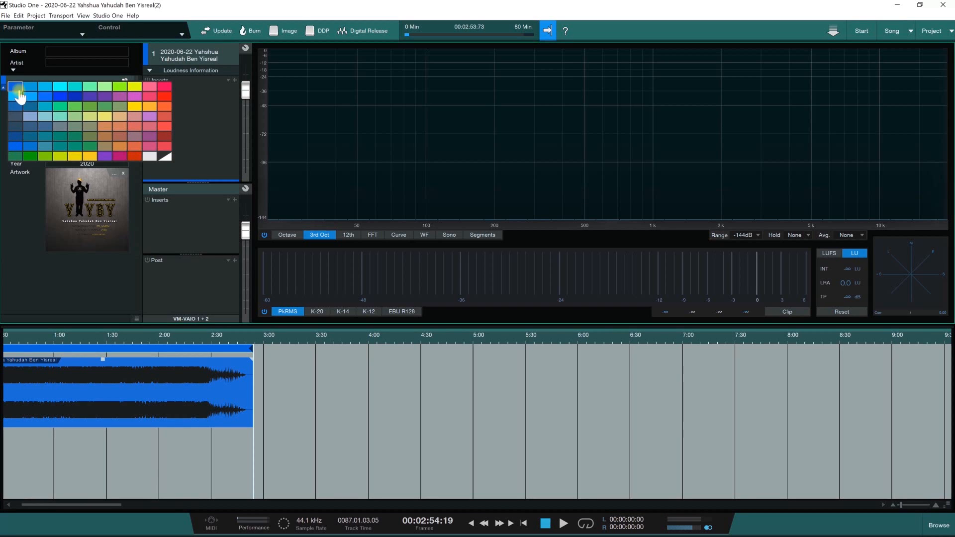
left_click(75, 159)
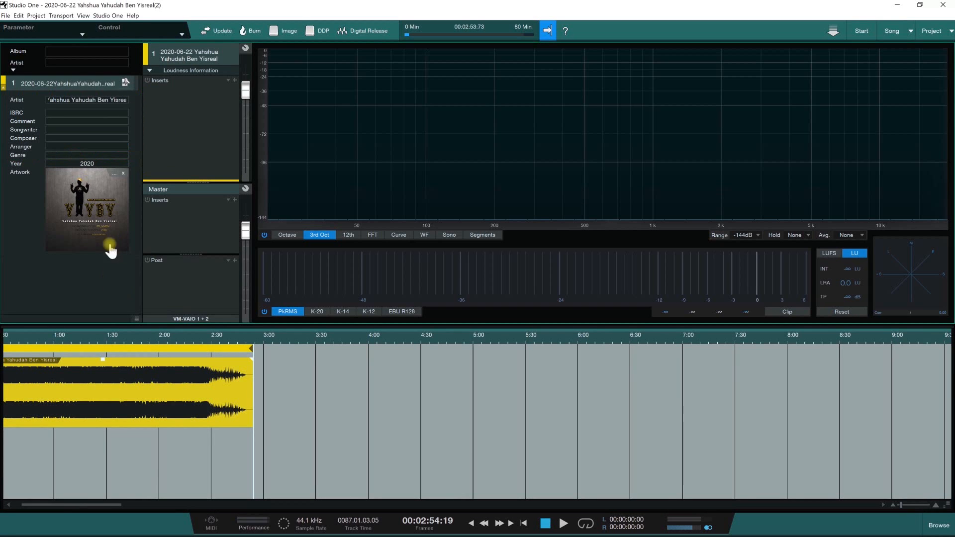
Rename the mastering track to MIX 1
double_click(95, 84)
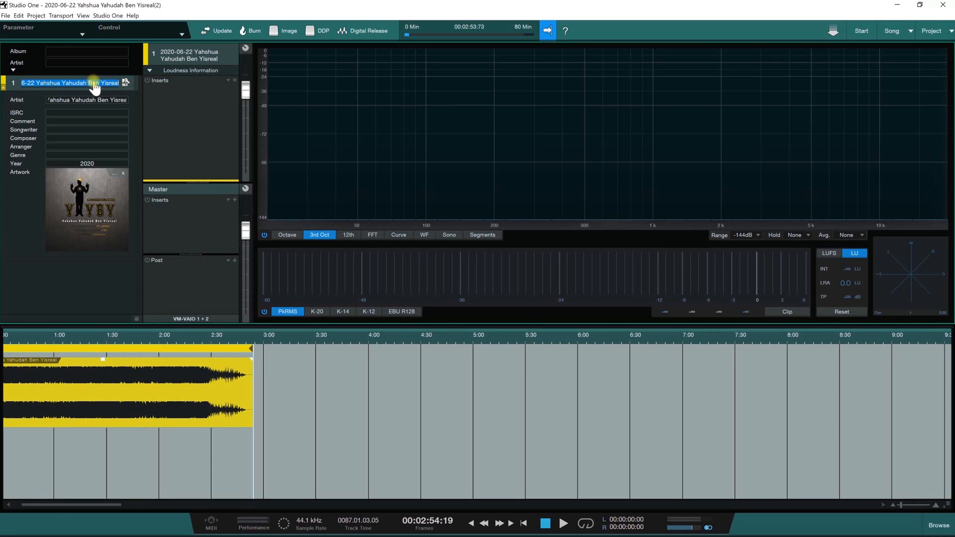
type("MIX 1")
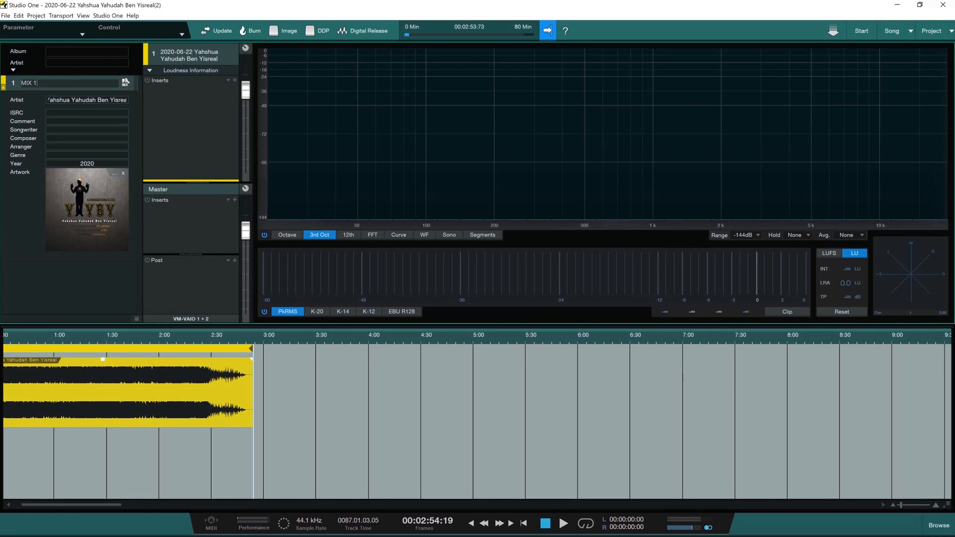
left_click(94, 83)
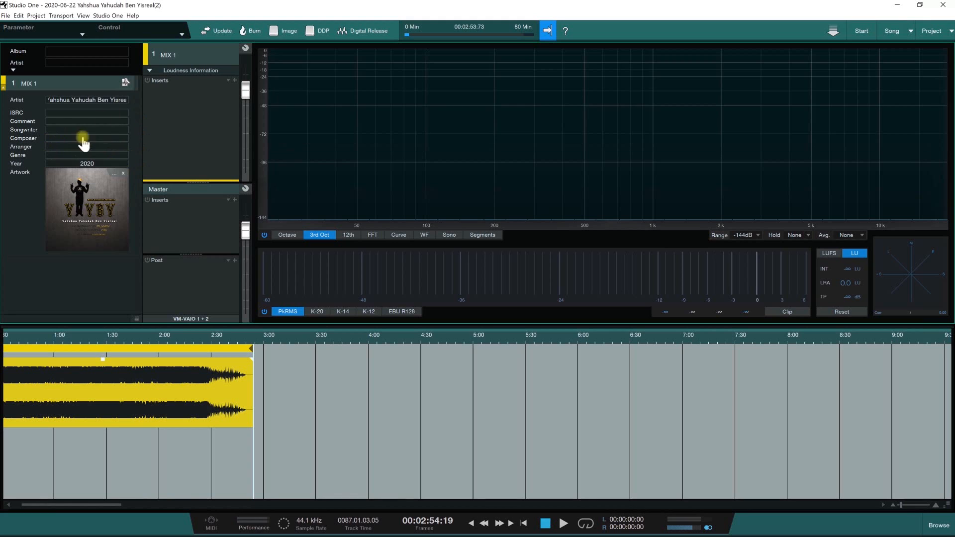
Return to the song, then collapse and mute the mix 1 folder
left_click(896, 31)
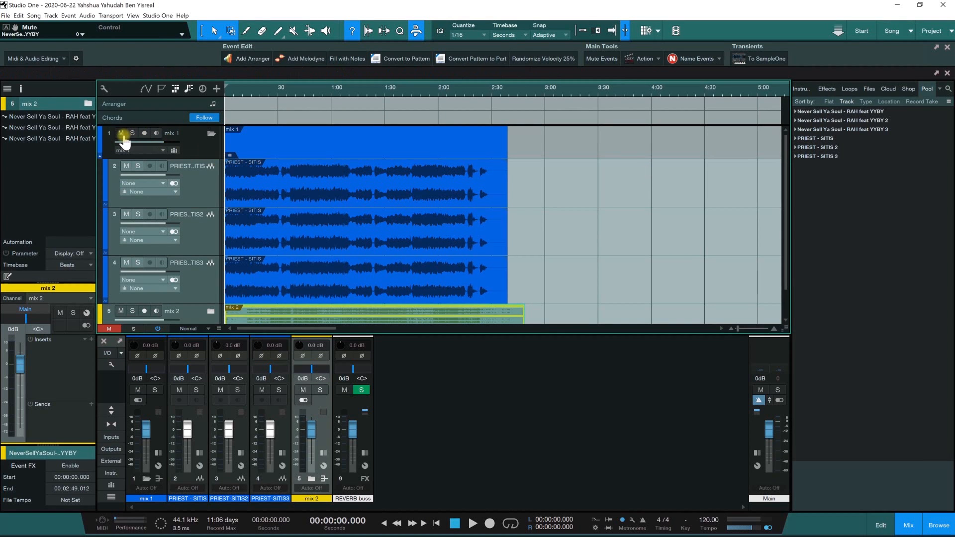
left_click(209, 133)
left_click(121, 133)
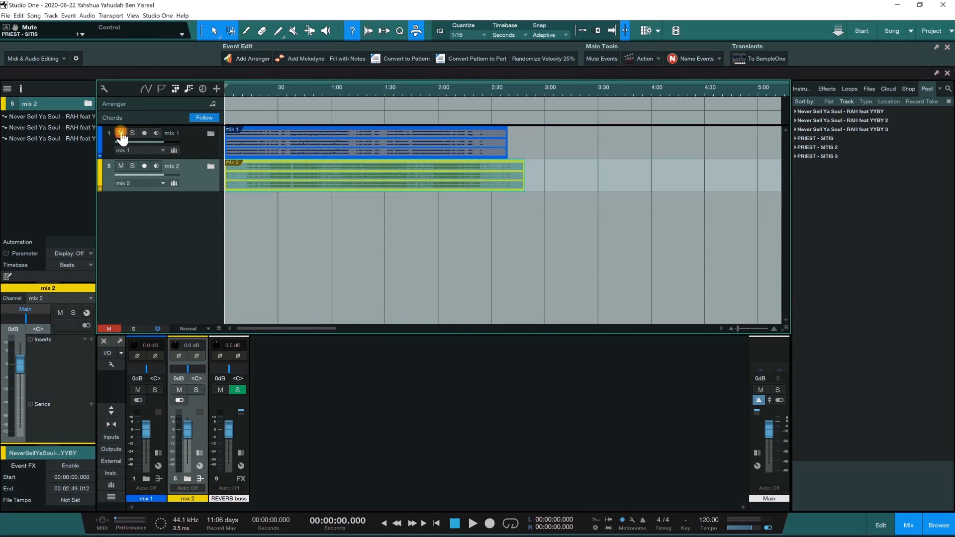
Unmute the second and third tracks inside the mix 2 folder and leave the folder collapsed
left_click(211, 168)
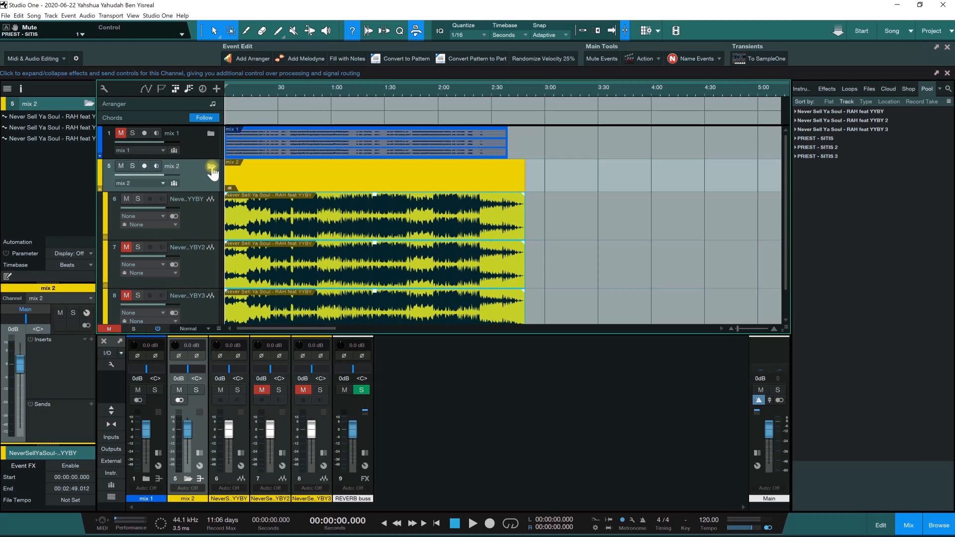
left_click(126, 248)
left_click(126, 297)
scroll(174, 269, "down", 1)
scroll(174, 269, "up", 1)
left_click(208, 167)
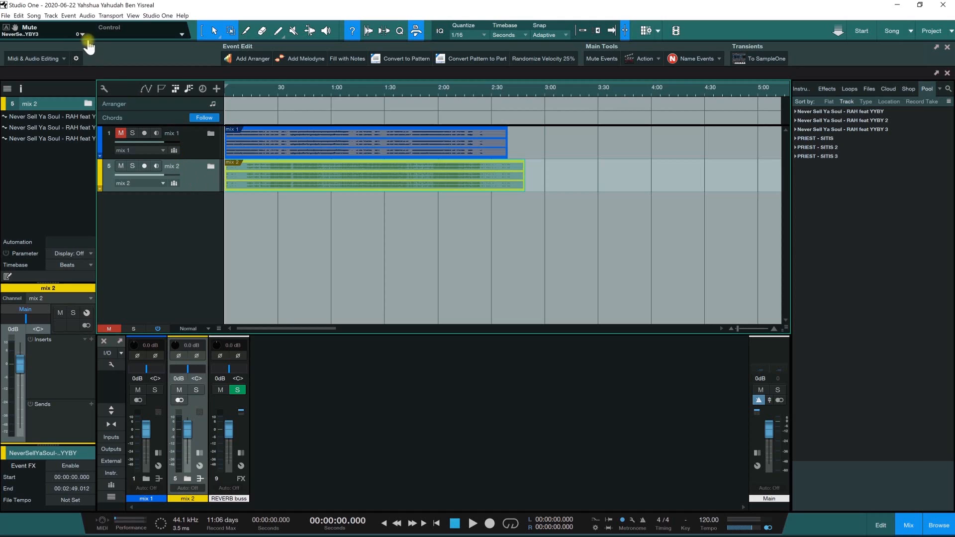
Add the song with only mix 2 active to the existing mastering project ending in (2), updating the new track's mastering file
left_click(34, 16)
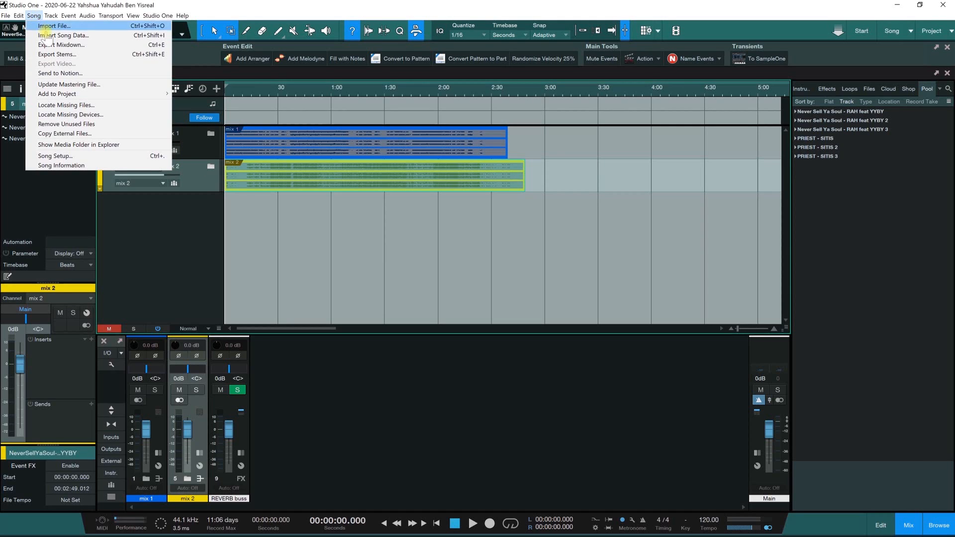
mouse_move(60, 94)
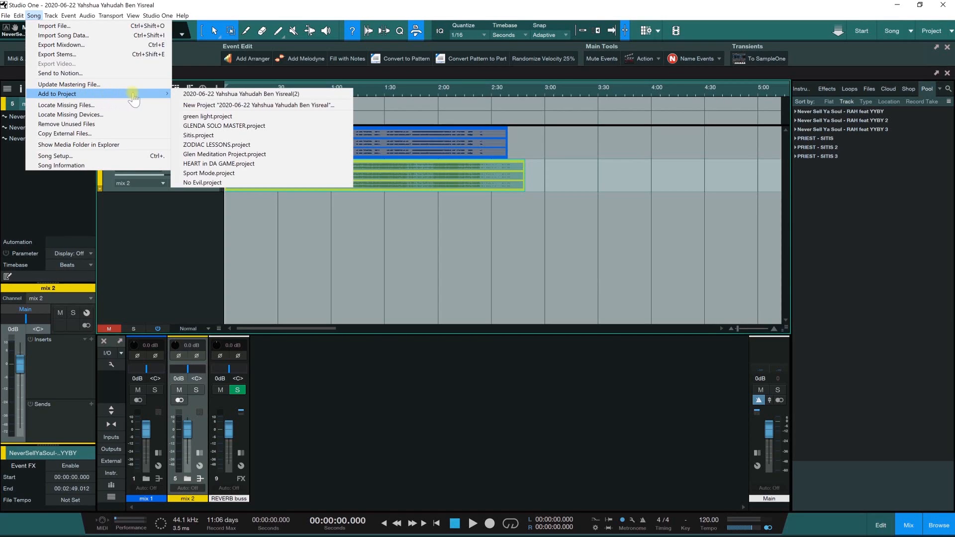
left_click(219, 95)
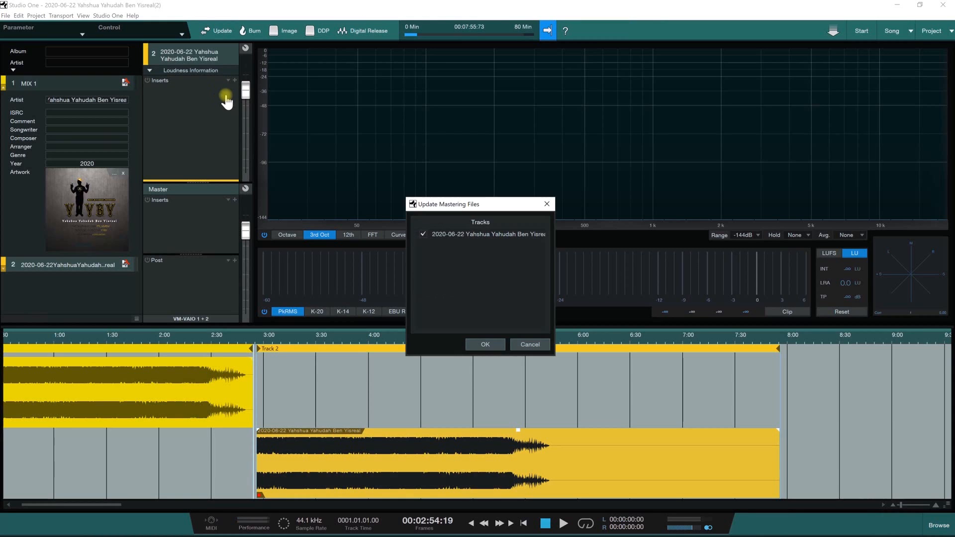
left_click(485, 345)
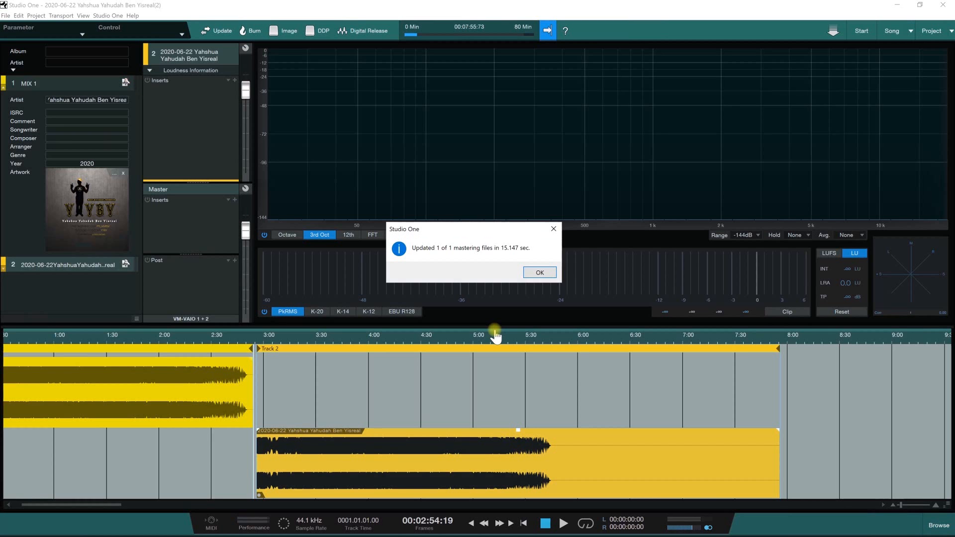
left_click(539, 273)
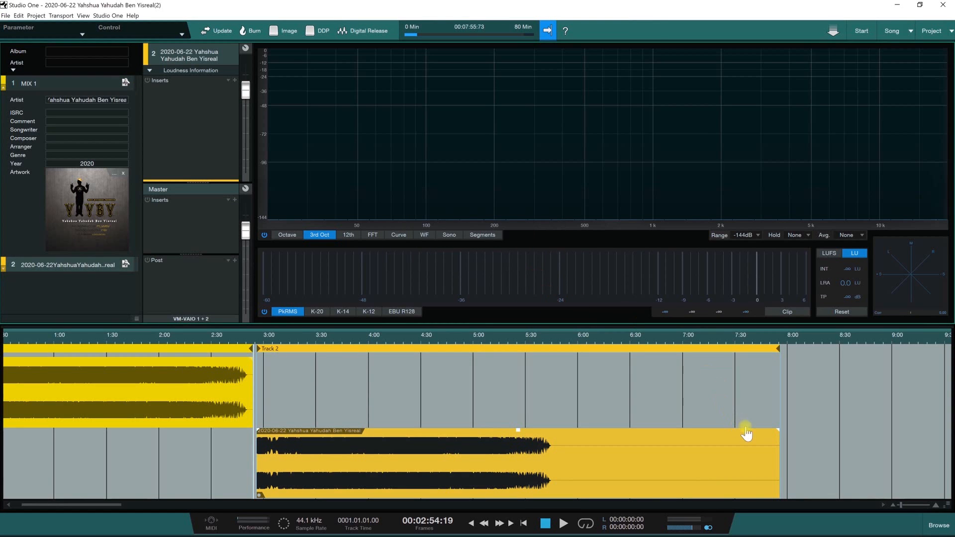
Trim the silent end of the second mastering track to about 5:46 on the timeline and color the track dark blue
left_click_drag(778, 442, 554, 442)
left_click_drag(778, 349, 554, 408)
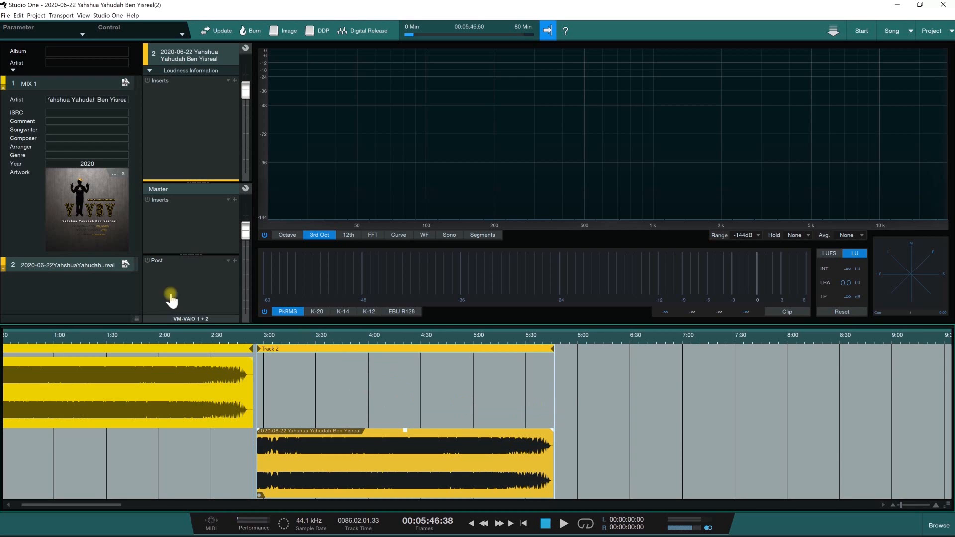
left_click(5, 274)
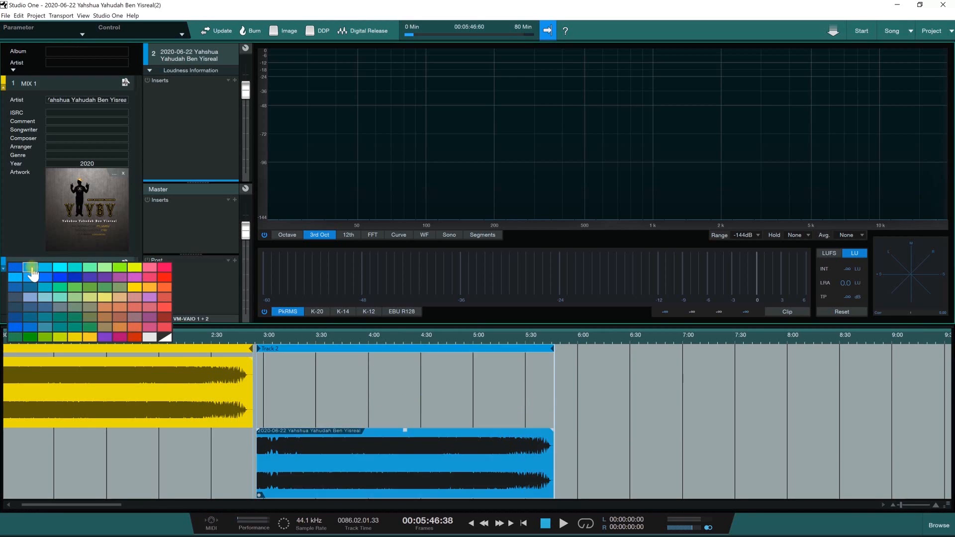
left_click(71, 277)
Expand the second mastering track's metadata details and rename the track to MIX 2
left_click(5, 271)
double_click(64, 265)
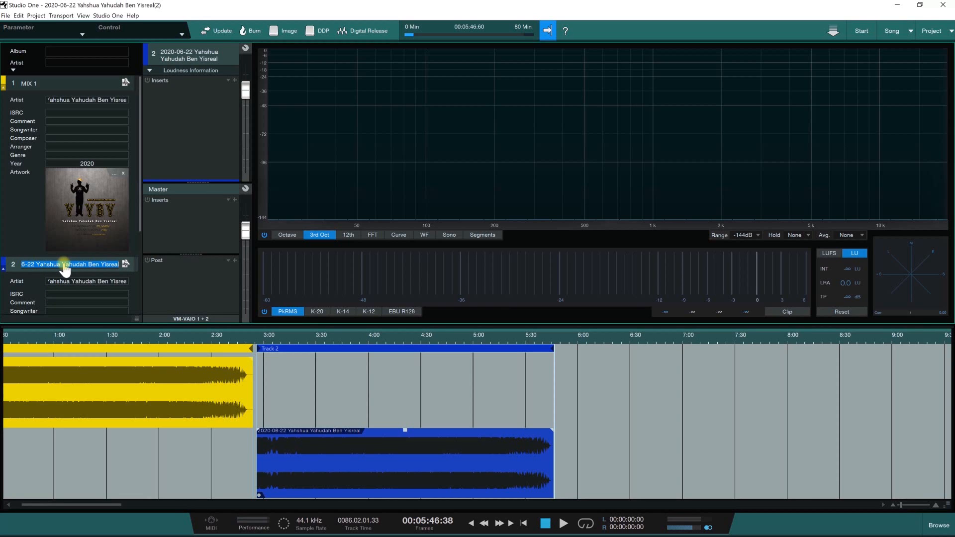
type("MIX 2")
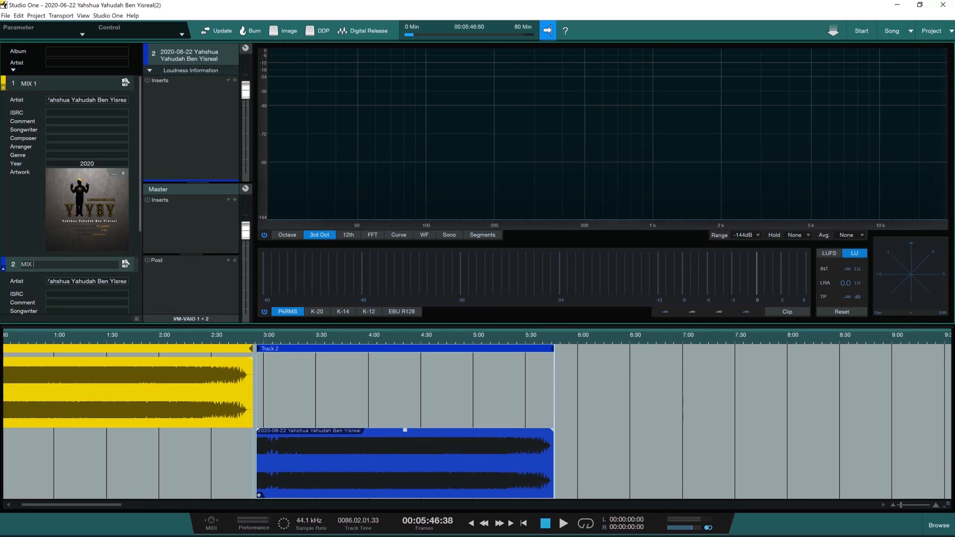
left_click(64, 266)
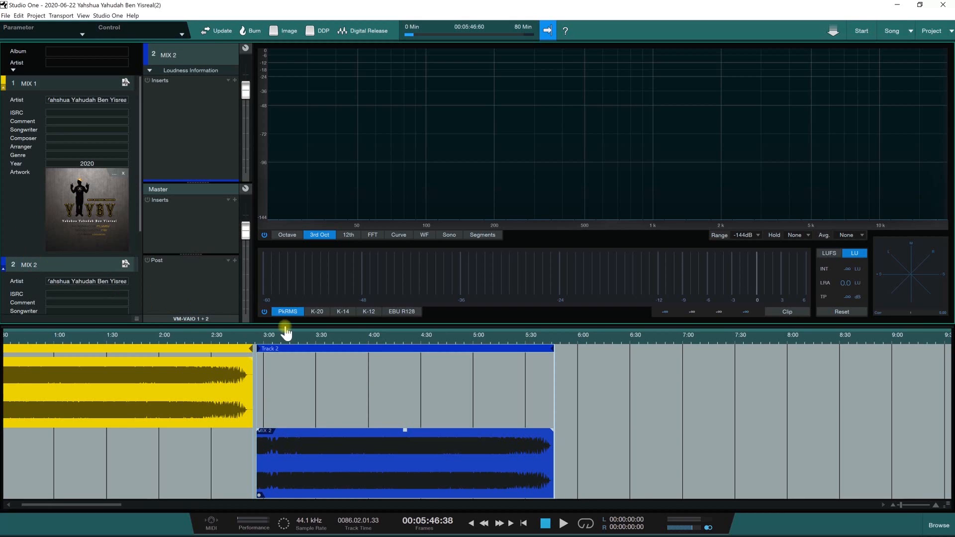
left_click_drag(286, 333, 295, 340)
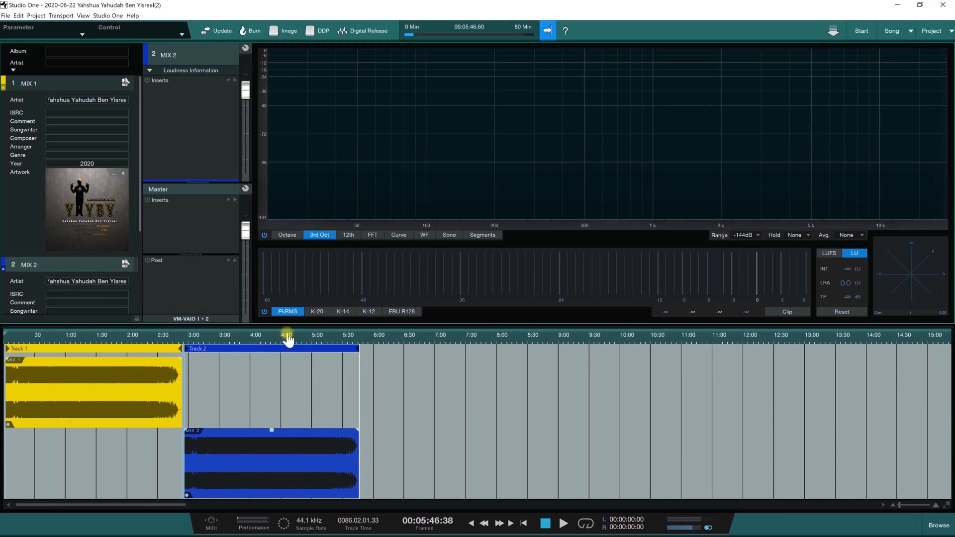